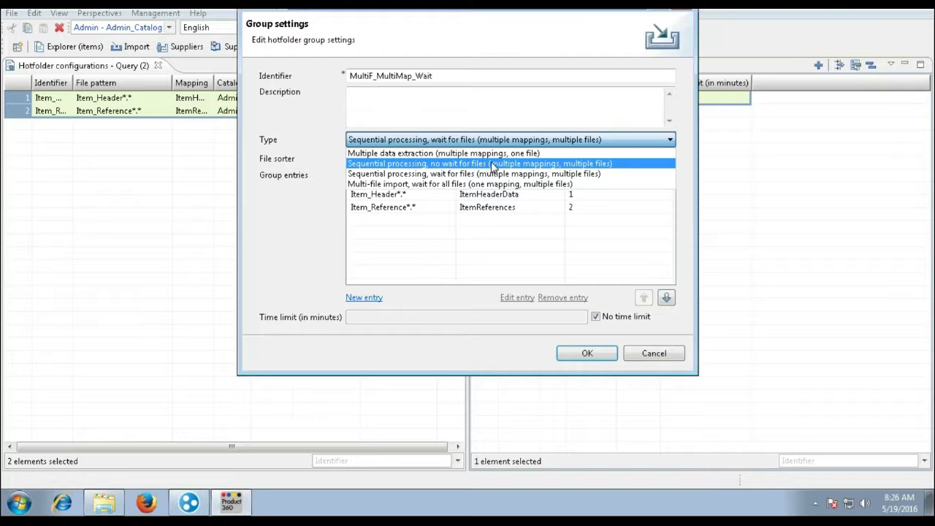
- Set the MultiF_MultiMap_Wait hotfolder group's type to "Sequential processing, no wait for files (multiple mappings, multiple files)", save it, and recheck its settings
left_click(494, 164)
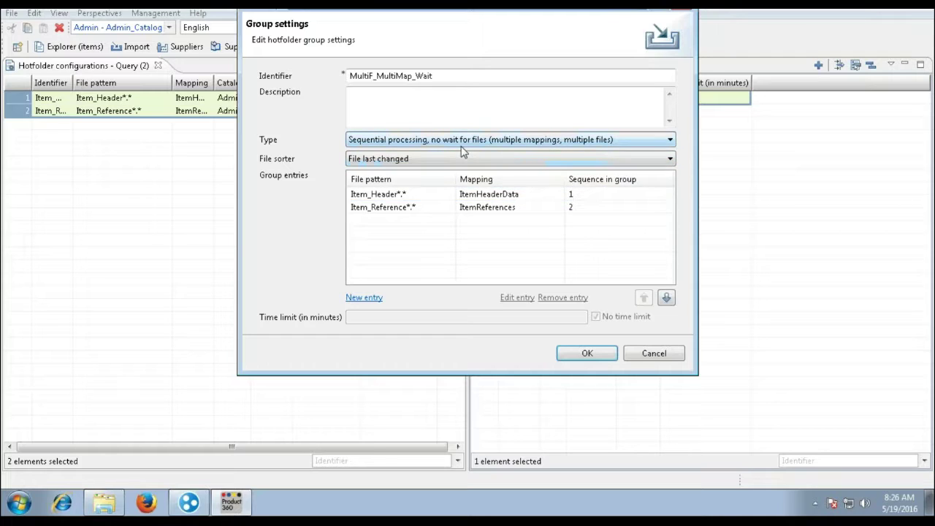
left_click(442, 81)
left_click(608, 358)
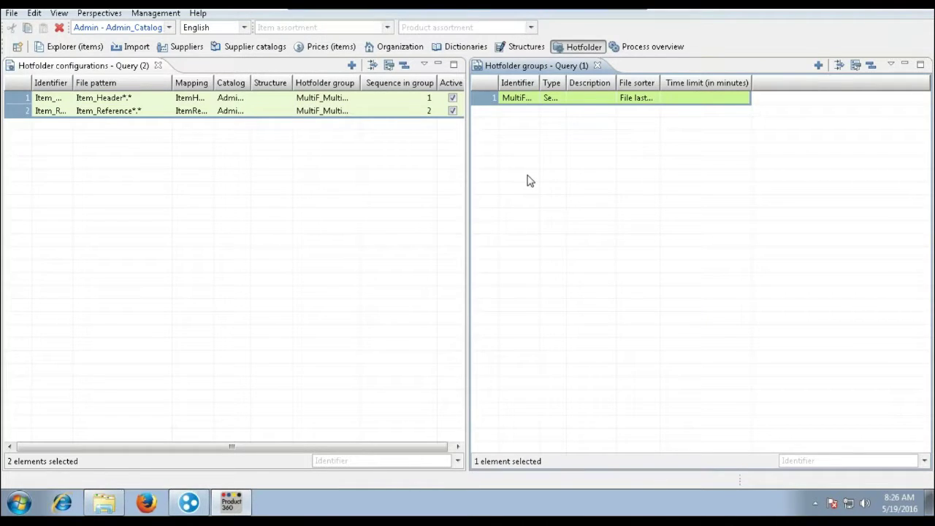
double_click(485, 104)
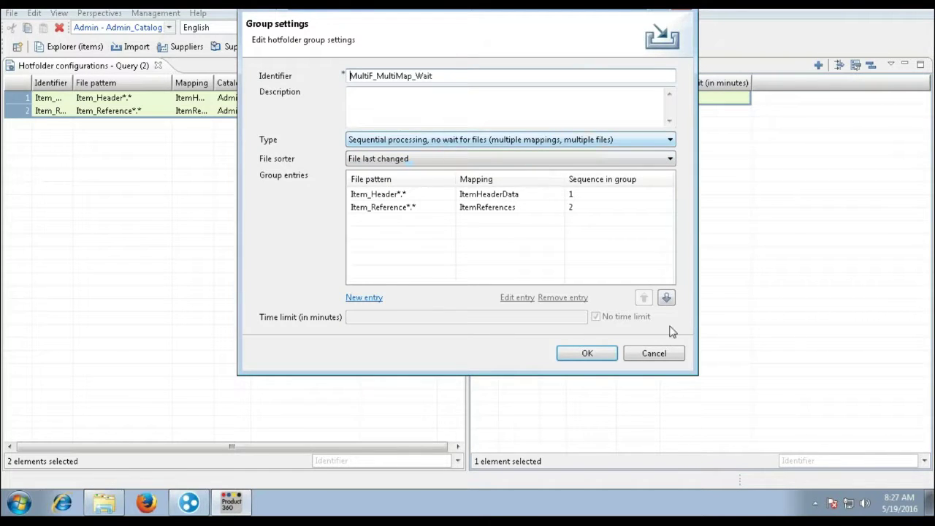
left_click(646, 354)
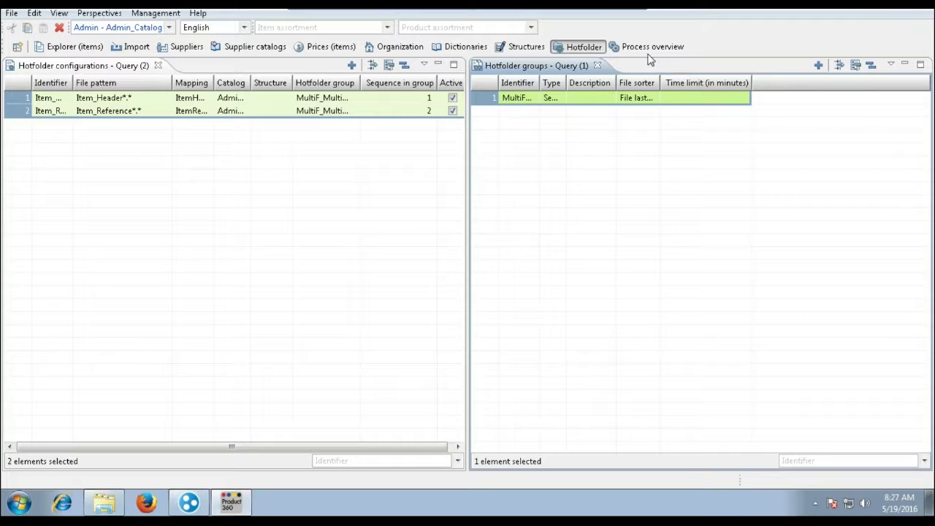
- Switch to Windows Explorer and copy Item_Header.xlsx from the DataLoad folder
left_click(108, 508)
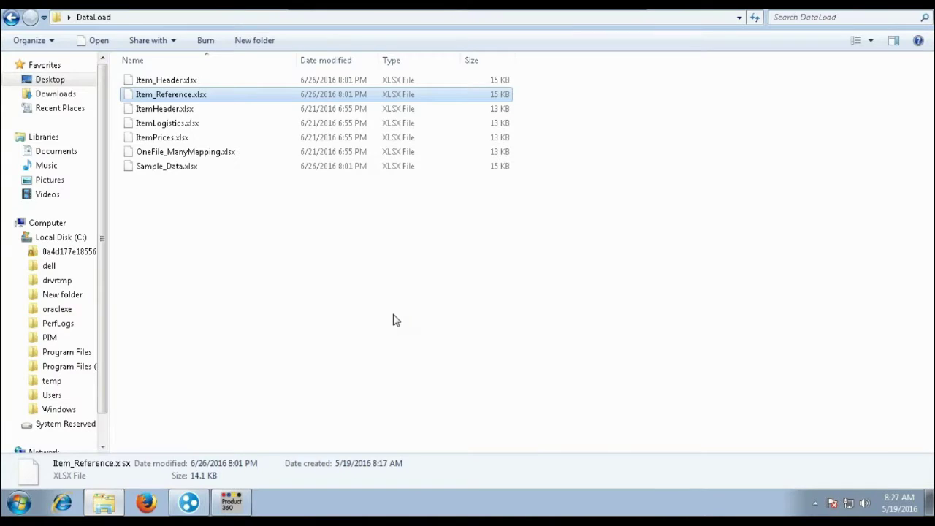
left_click(172, 81)
right_click(172, 82)
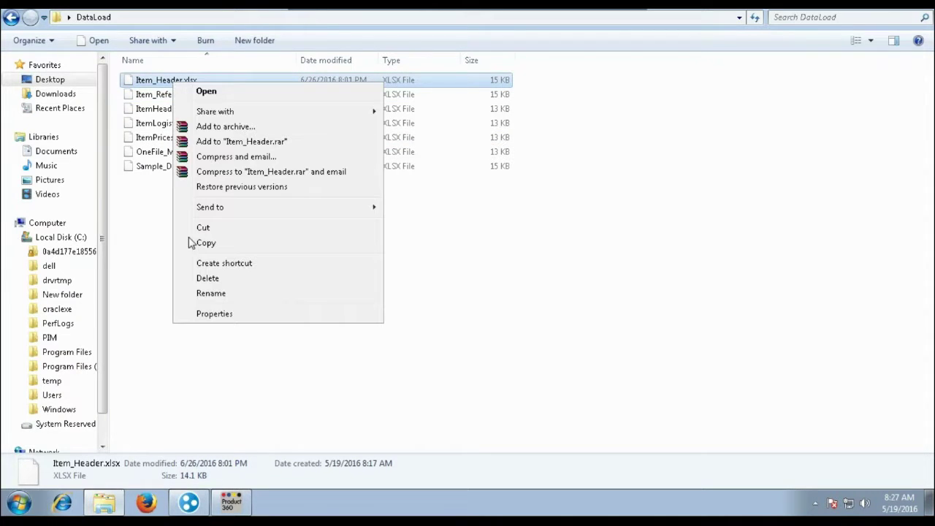
left_click(206, 246)
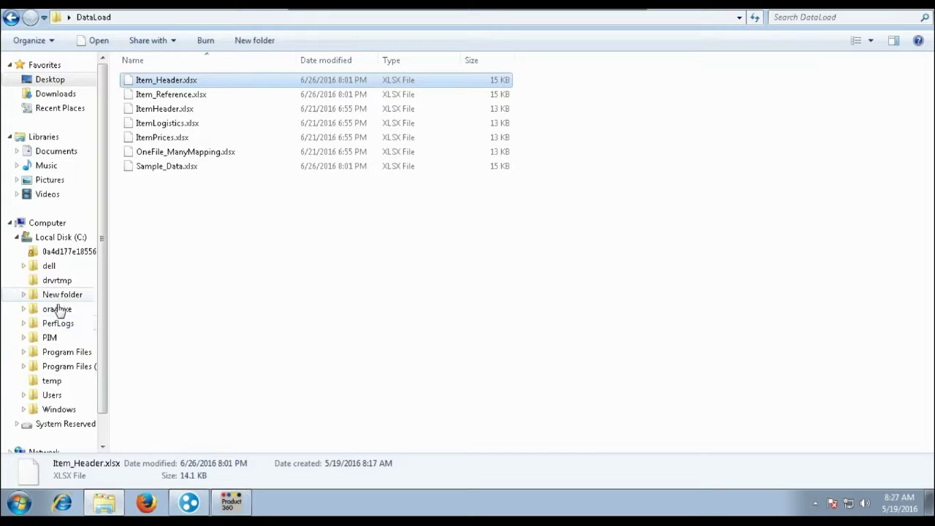
- Paste the copied Item_Header.xlsx into the C:\PIM\PIM_Server\inbox\hotfolder directory
left_click(49, 337)
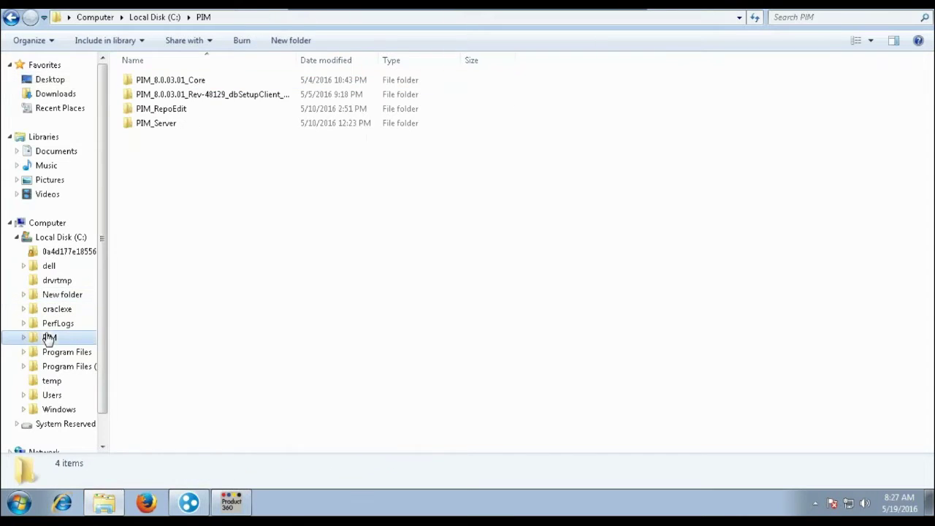
left_click(155, 122)
key("Return")
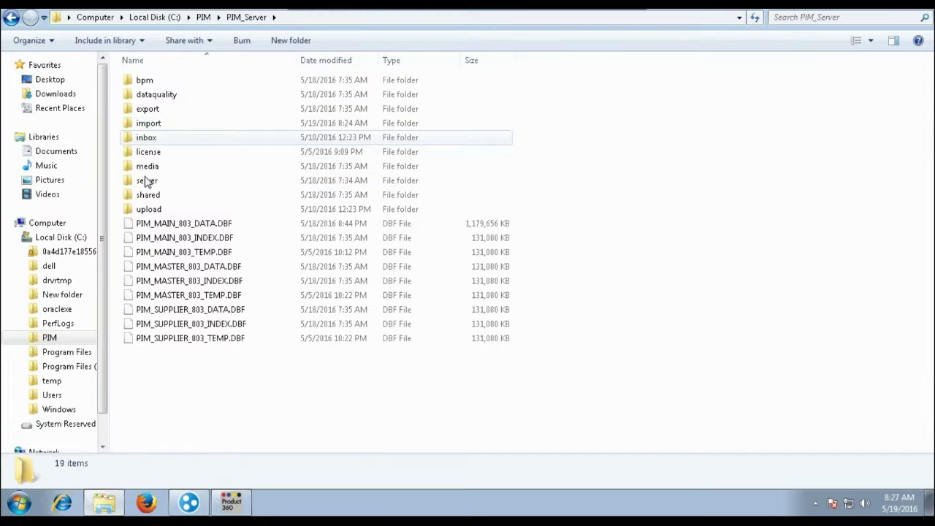
left_click(144, 140)
left_click(171, 139)
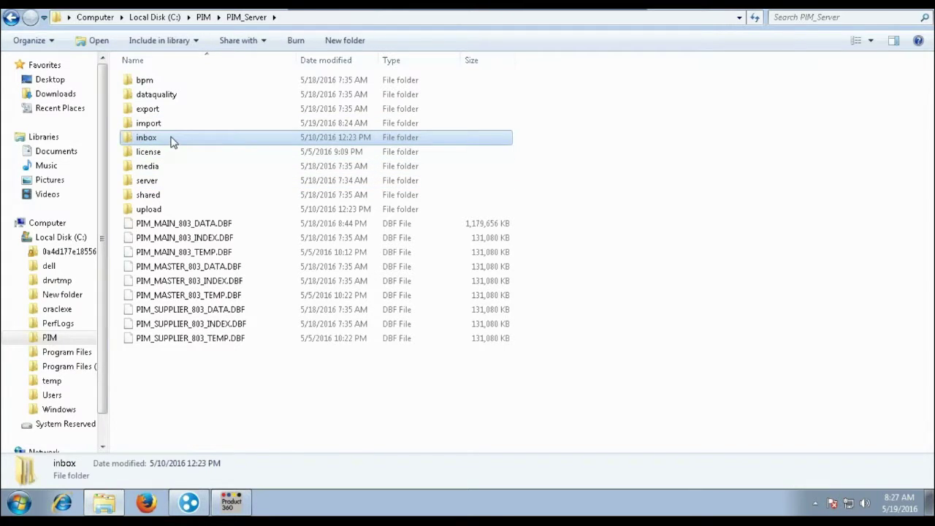
left_click(217, 142)
double_click(209, 138)
double_click(153, 114)
right_click(429, 170)
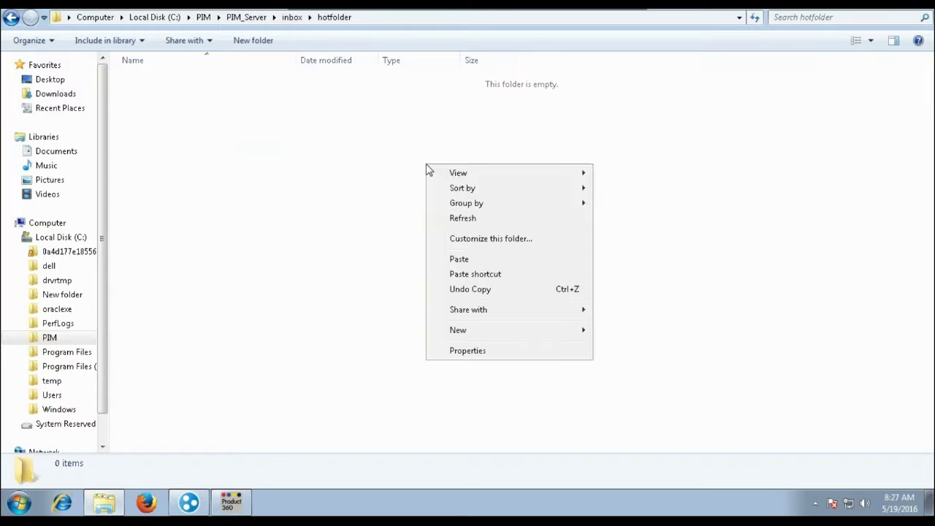
left_click(454, 261)
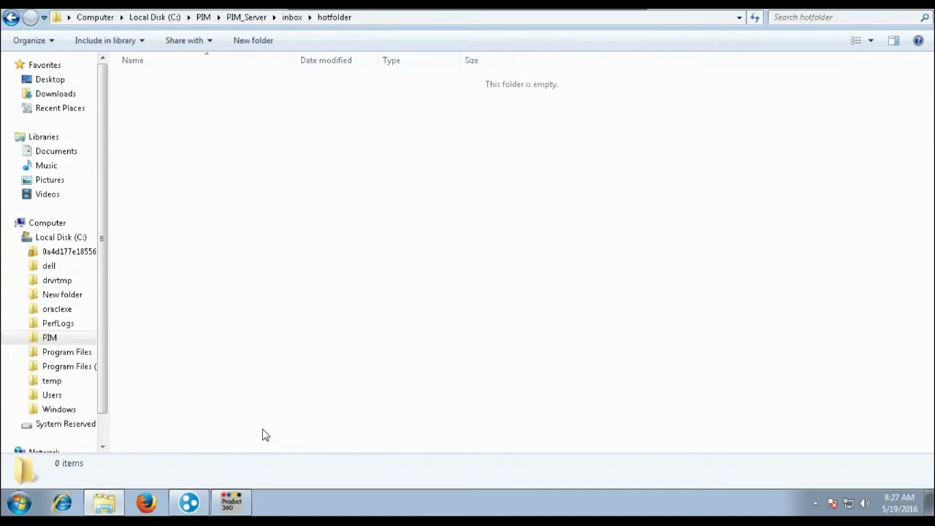
- Switch to Product 360 and compare the logs of the two newest hotfolder data processing jobs in the process overview
left_click(232, 504)
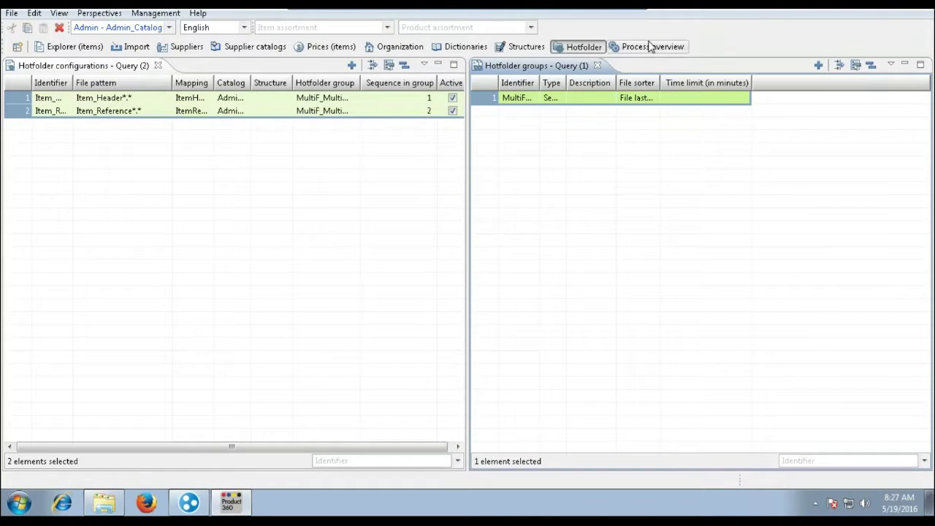
left_click(650, 48)
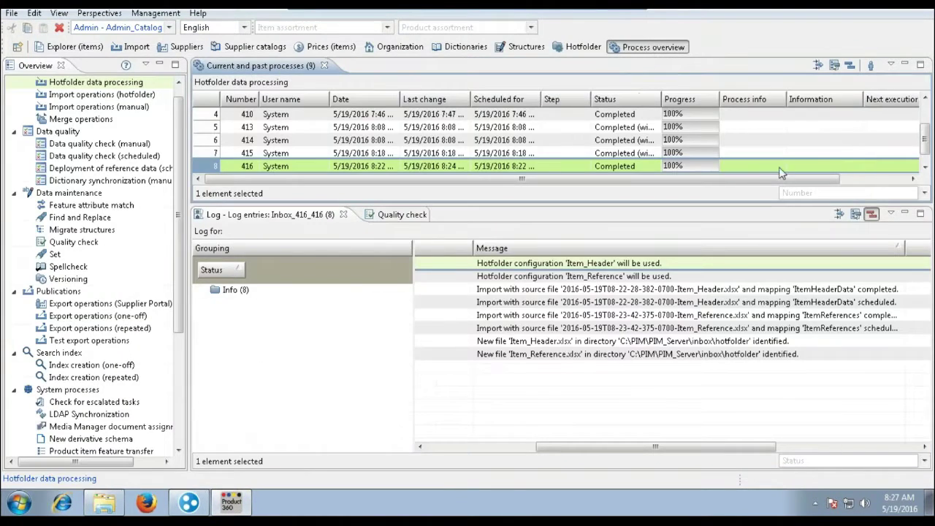
left_click(924, 169)
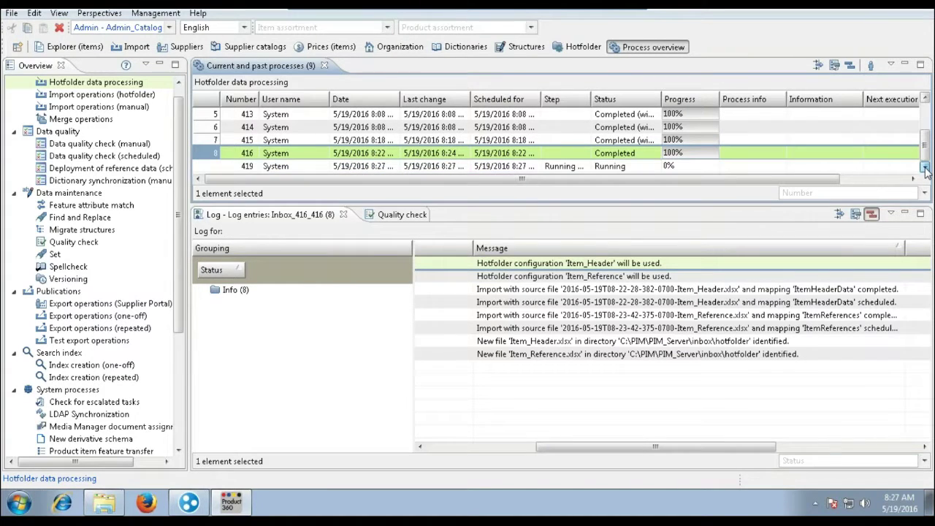
left_click(206, 166)
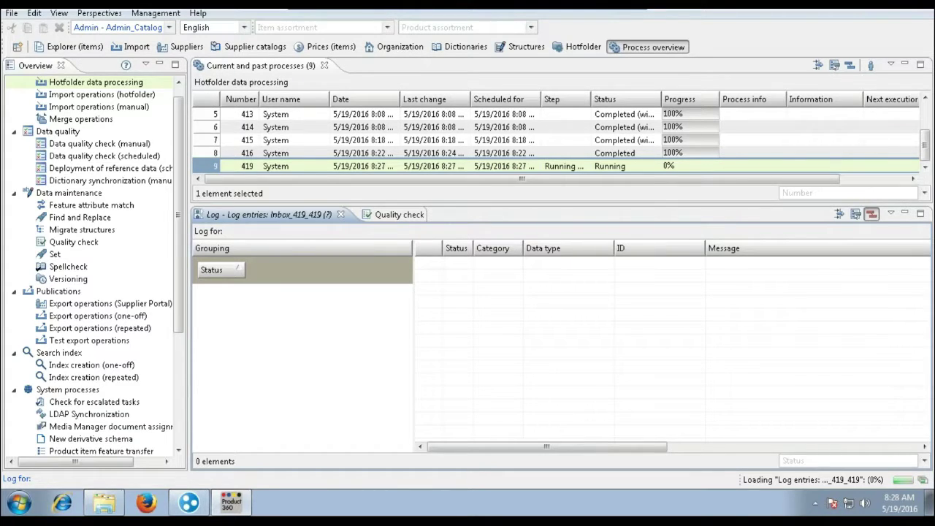
left_click(210, 155)
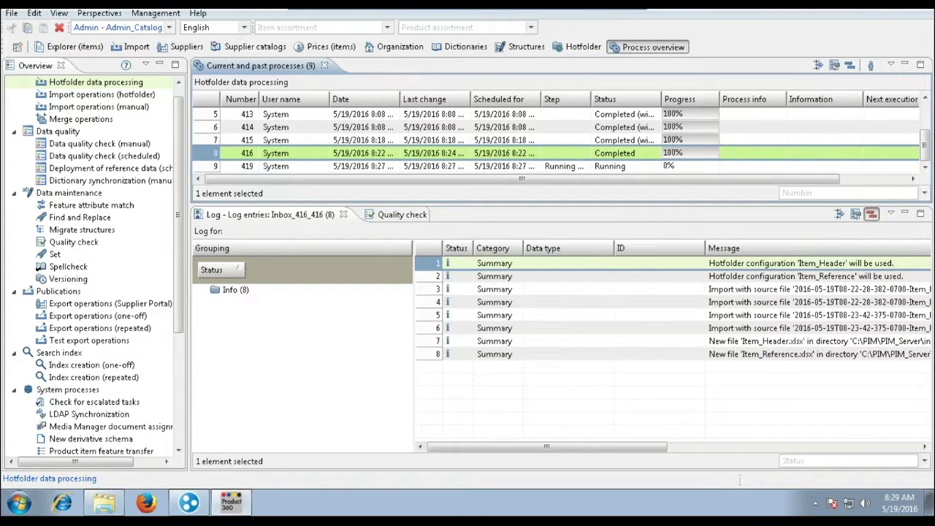
left_click(213, 167)
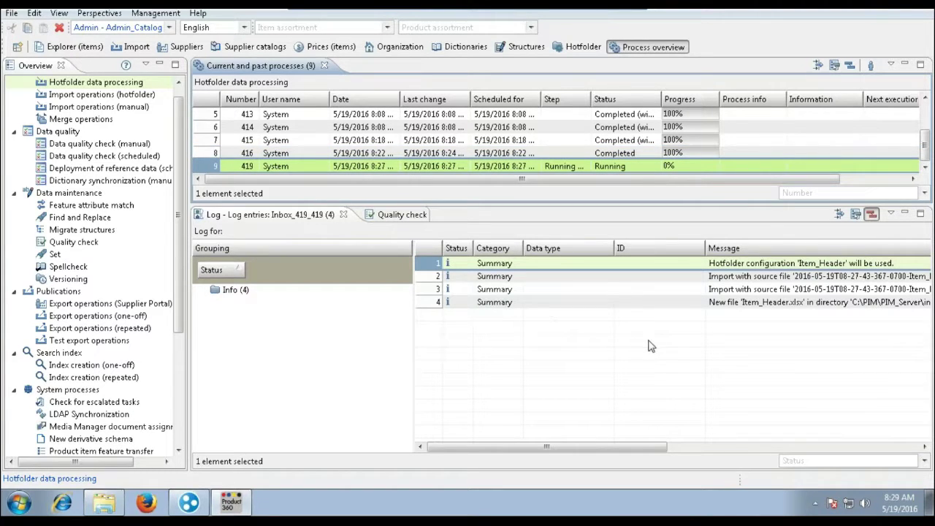
- Examine the full log messages of the Item_Header import and check the end of the hotfolder process list
left_click(735, 448)
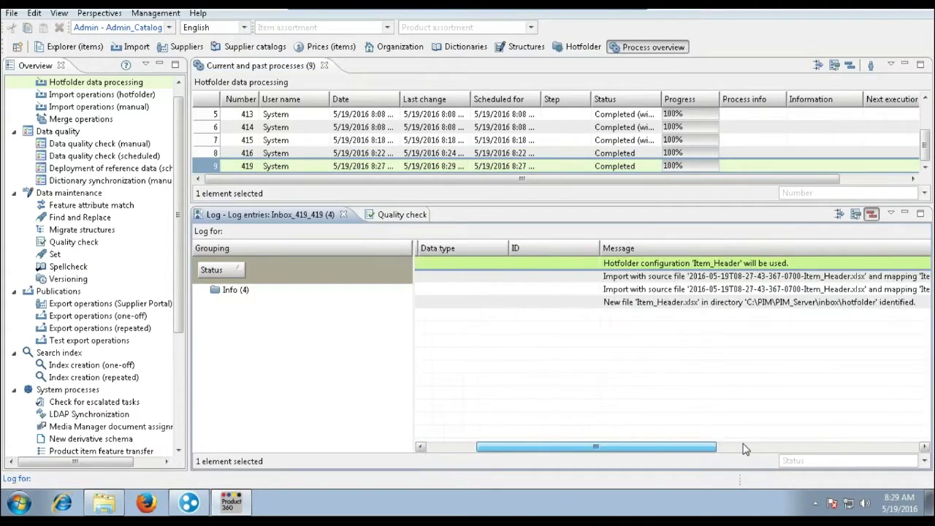
left_click_drag(745, 448, 826, 446)
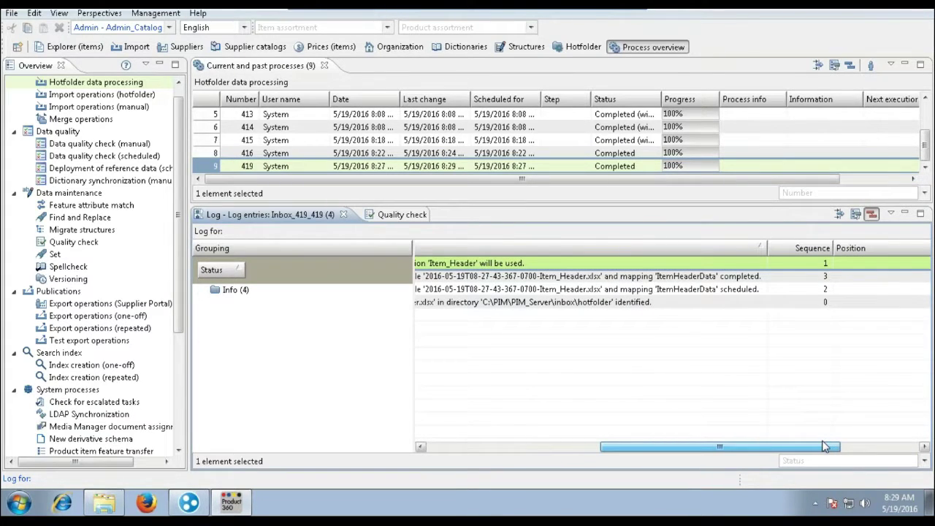
left_click_drag(607, 446, 434, 446)
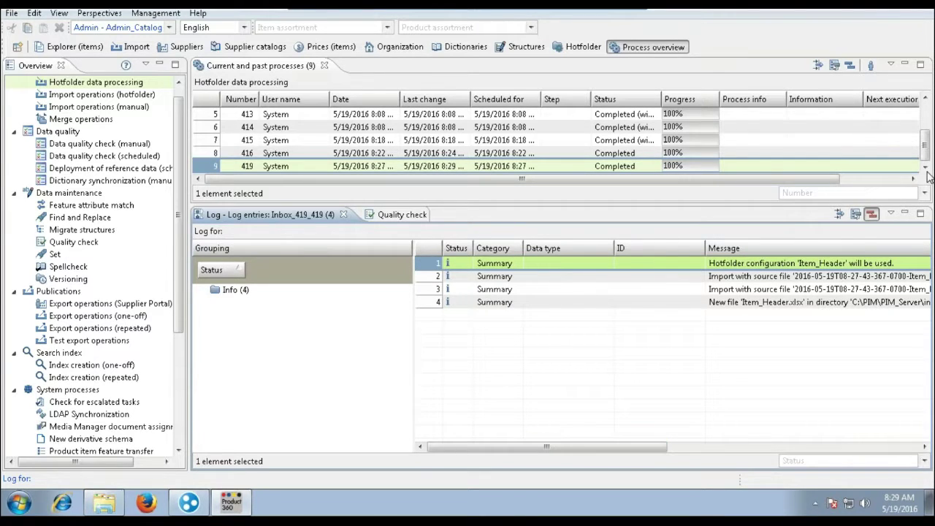
left_click(928, 176)
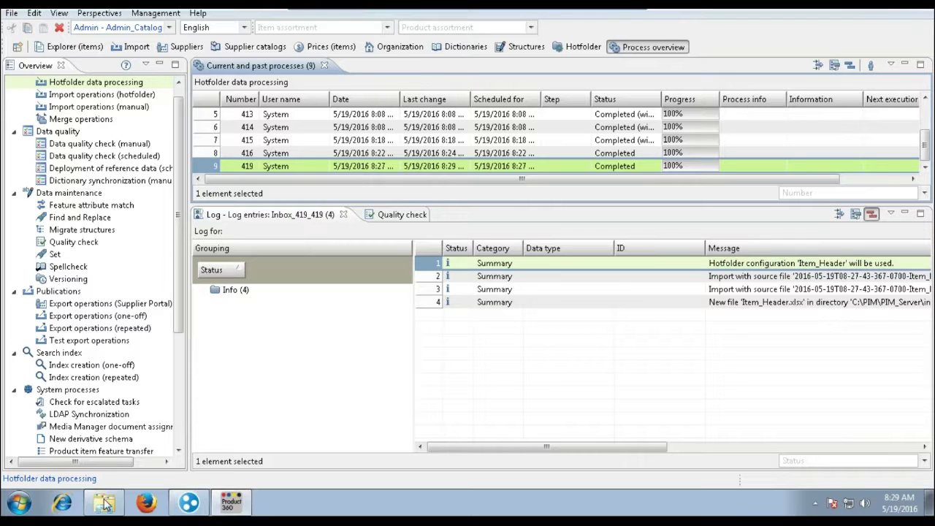
- Switch to Windows Explorer and copy Item_Reference.xlsx from the desktop's DataLoad folder, using a second Explorer window
key("alt+Tab")
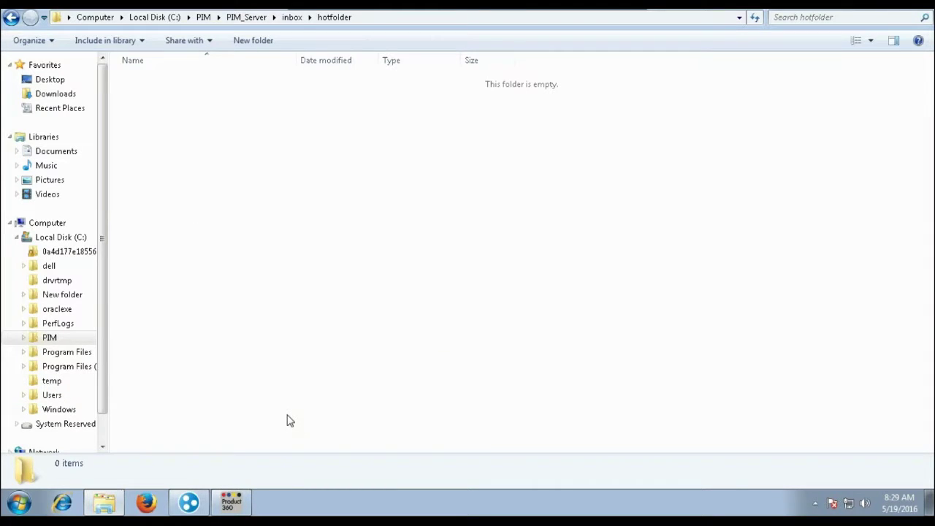
key("super+e")
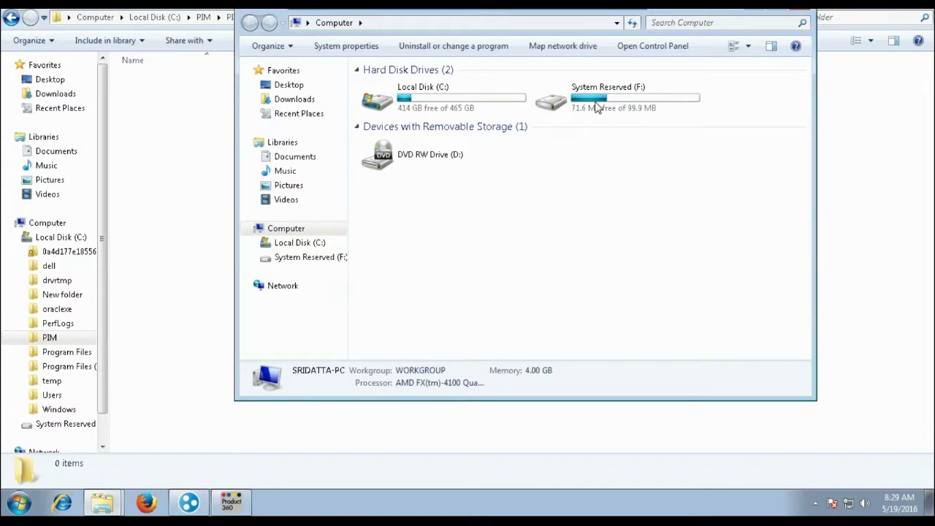
left_click(287, 86)
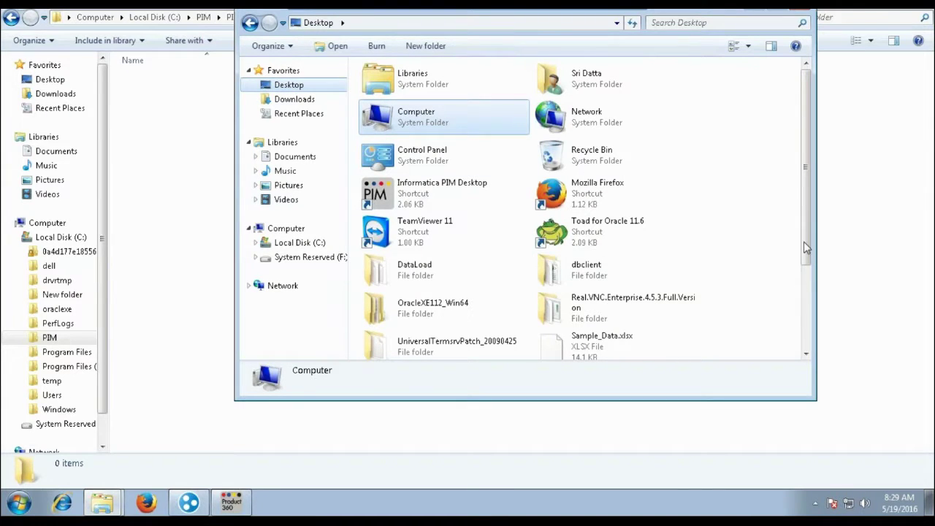
left_click(413, 274)
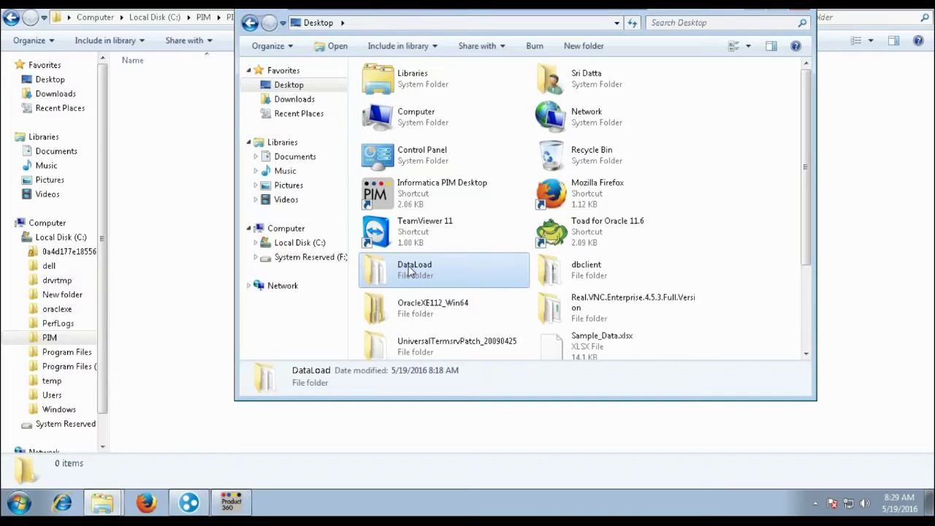
double_click(413, 271)
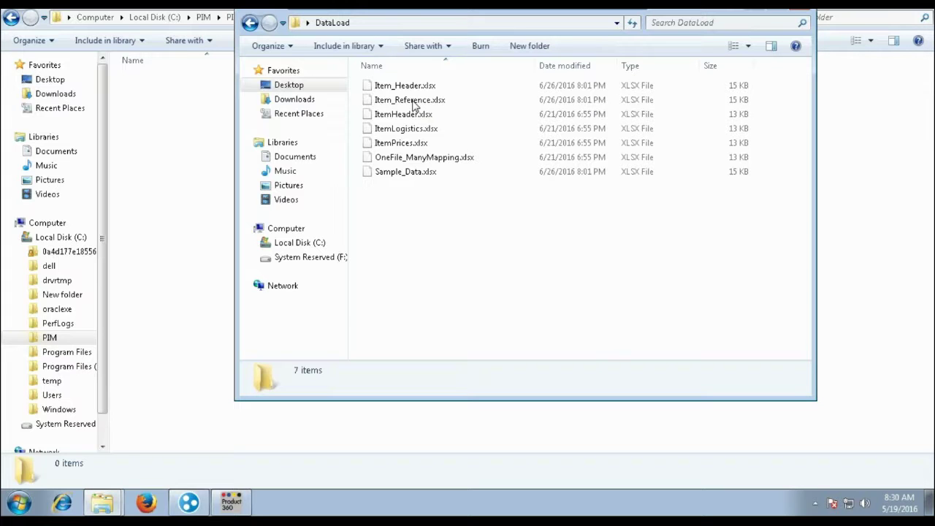
right_click(414, 102)
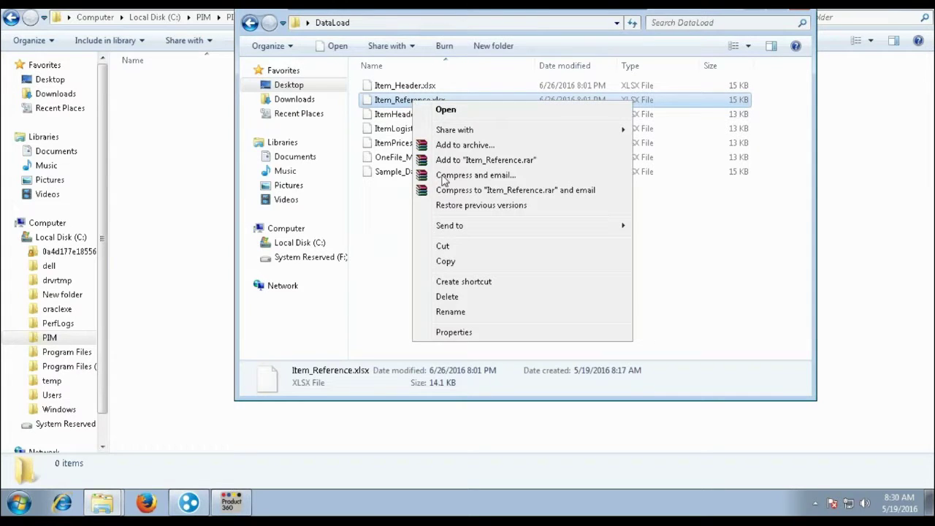
left_click(444, 266)
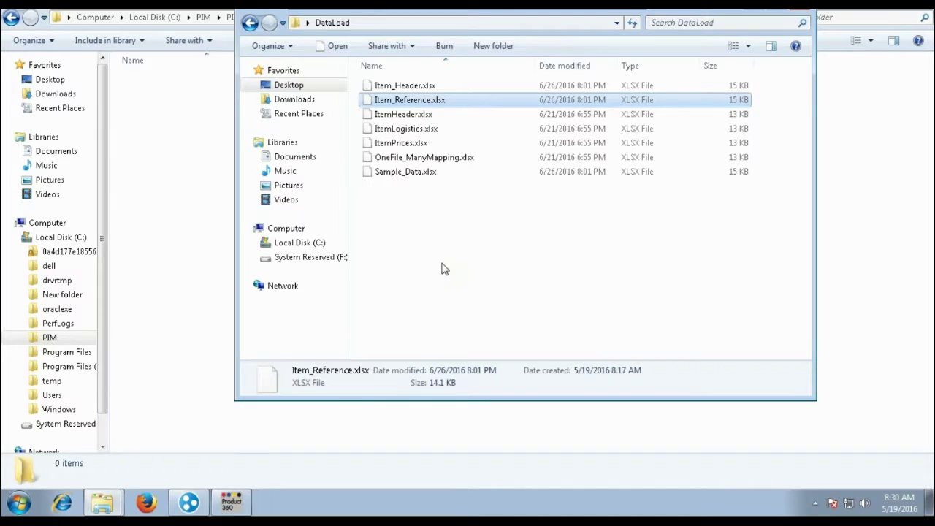
- Paste the copied Item_Reference.xlsx into the PIM_Server inbox's hotfolder directory
left_click(175, 149)
right_click(175, 150)
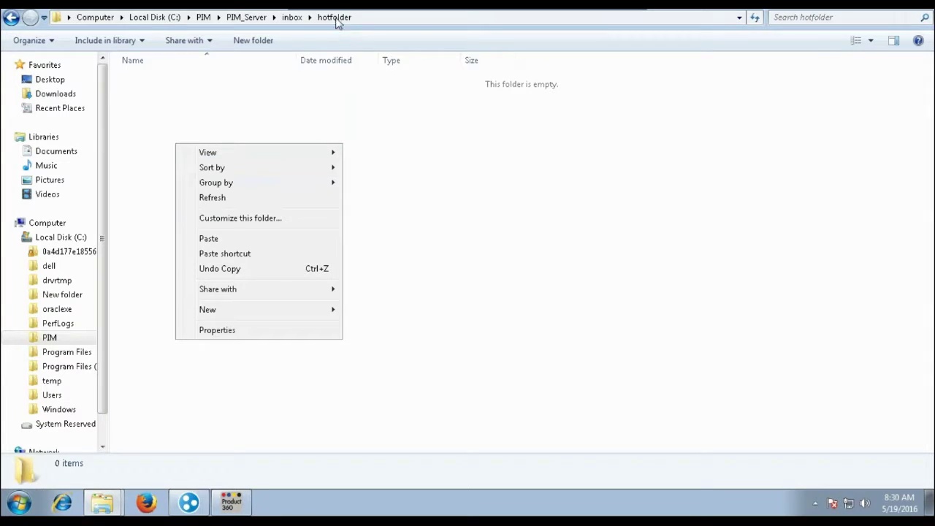
left_click(208, 239)
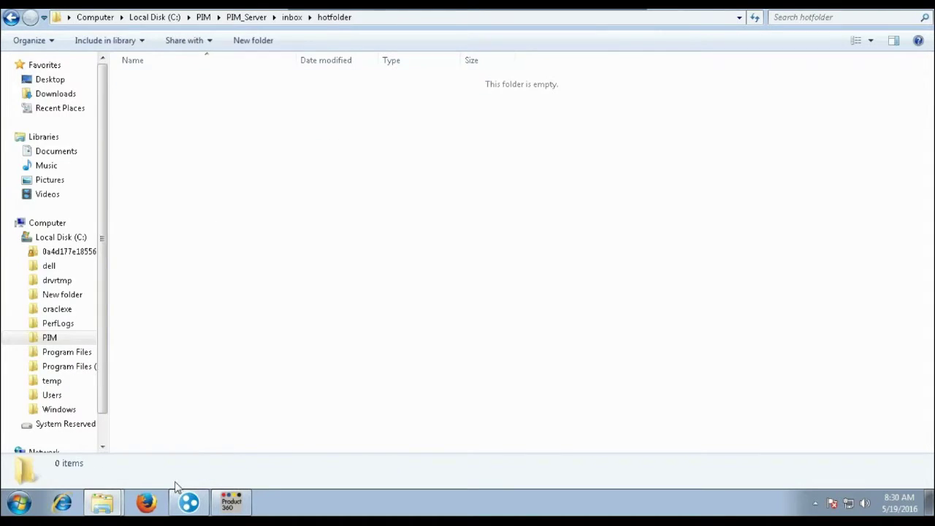
- Switch to Product 360 and examine the log messages of the newest hotfolder process, the Item_Reference import
left_click(242, 508)
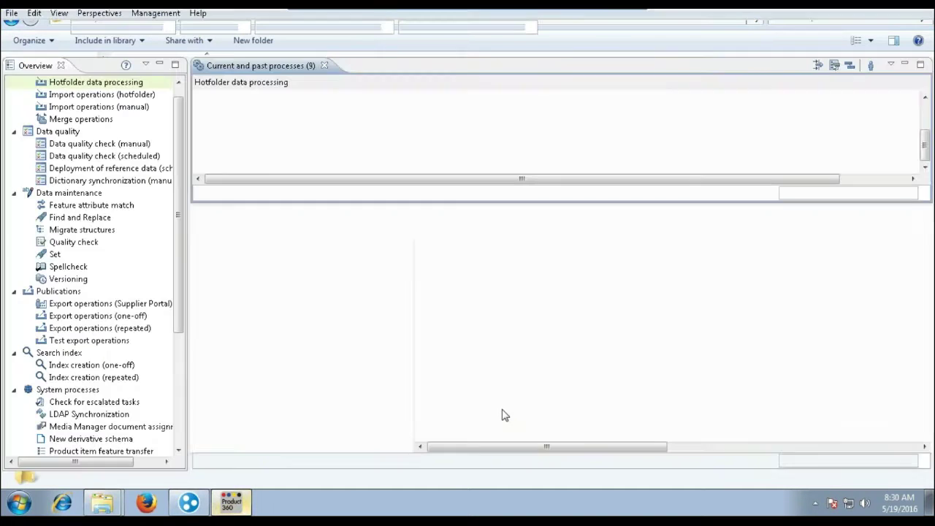
left_click(926, 167)
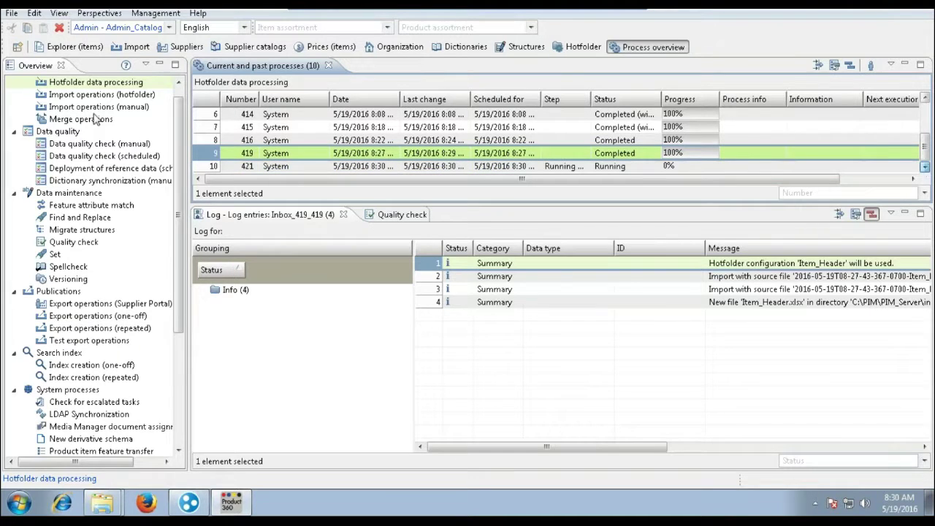
left_click(212, 166)
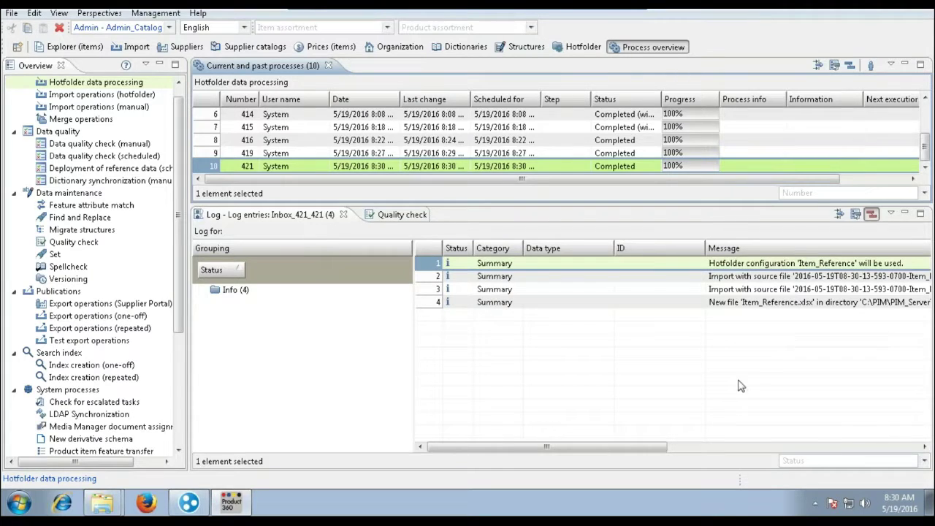
left_click_drag(660, 453, 727, 453)
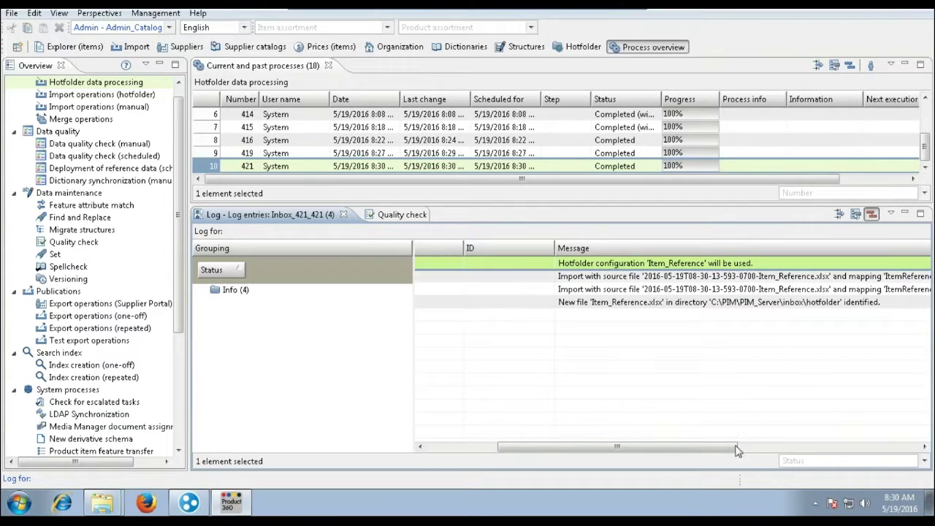
- Finish examining the Item_Reference log messages and review the settings of the Item_Header hotfolder configuration
left_click(788, 449)
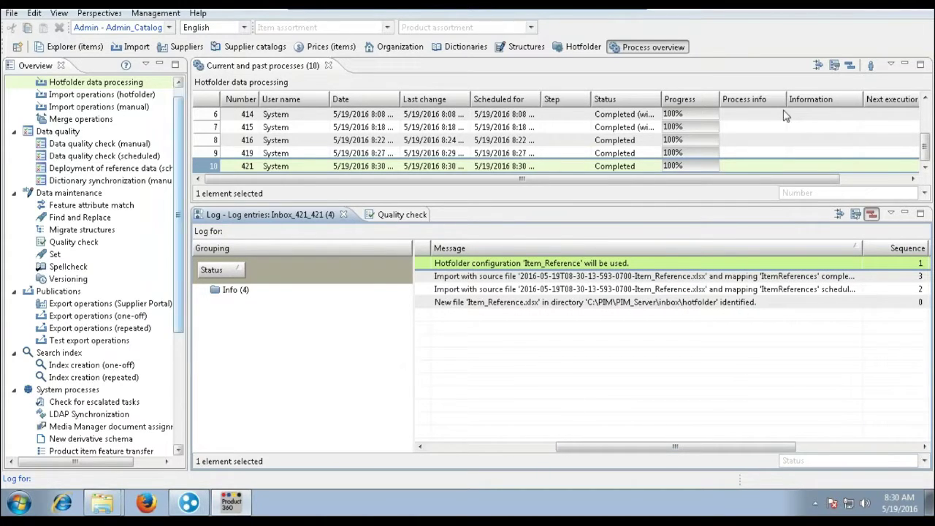
left_click(575, 48)
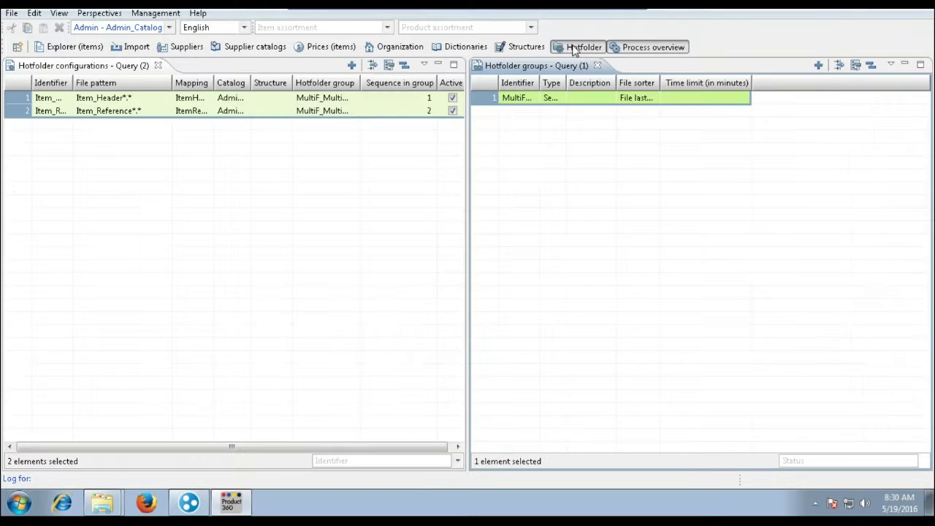
left_click(19, 102)
double_click(19, 99)
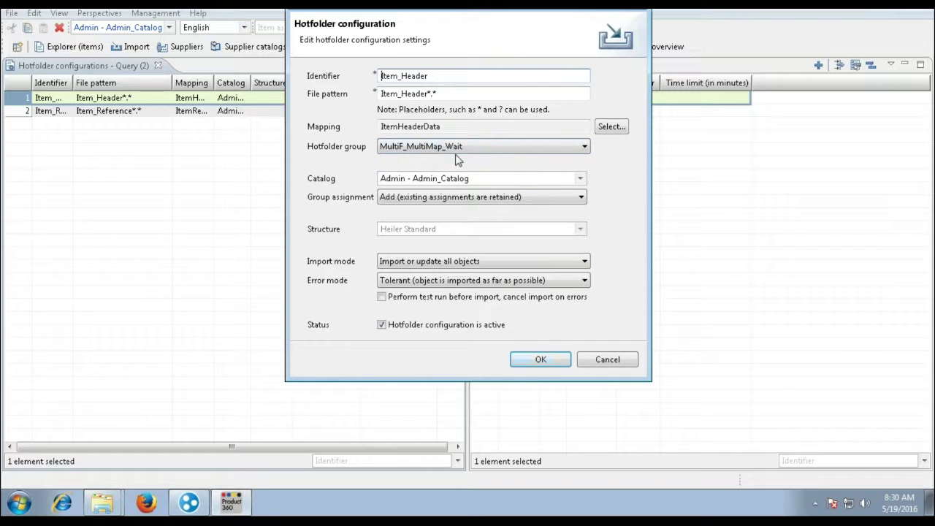
left_click(553, 367)
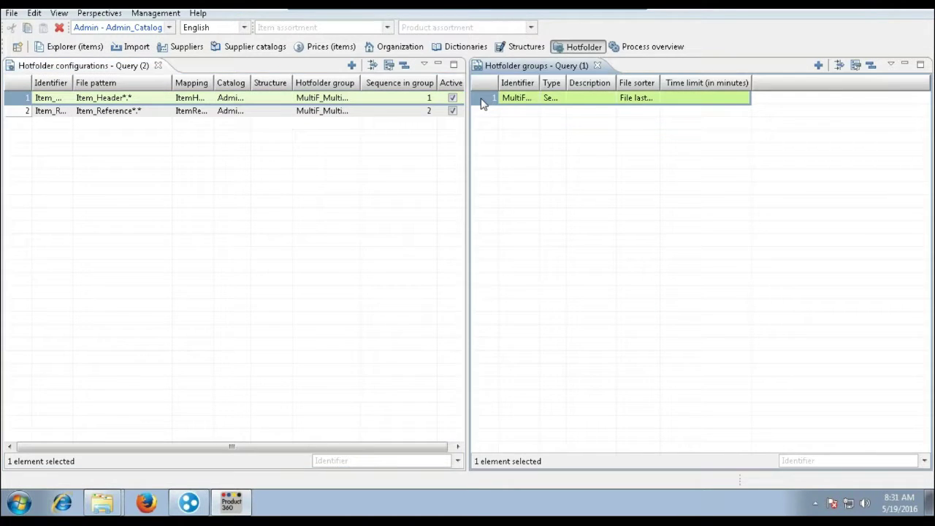
- Set the MultiF_MultiMap_Wait hotfolder group's type to "Sequential processing, wait for files (multiple mappings, multiple files)"
double_click(482, 104)
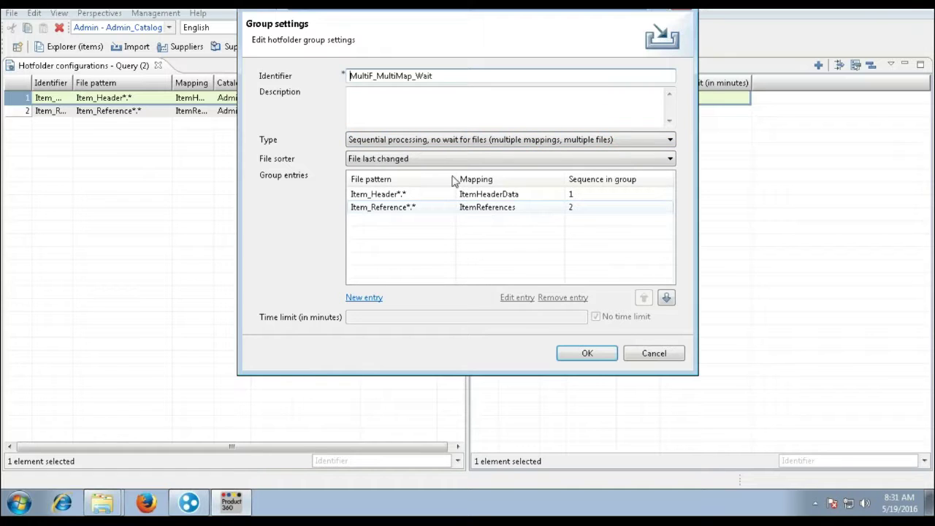
left_click(670, 141)
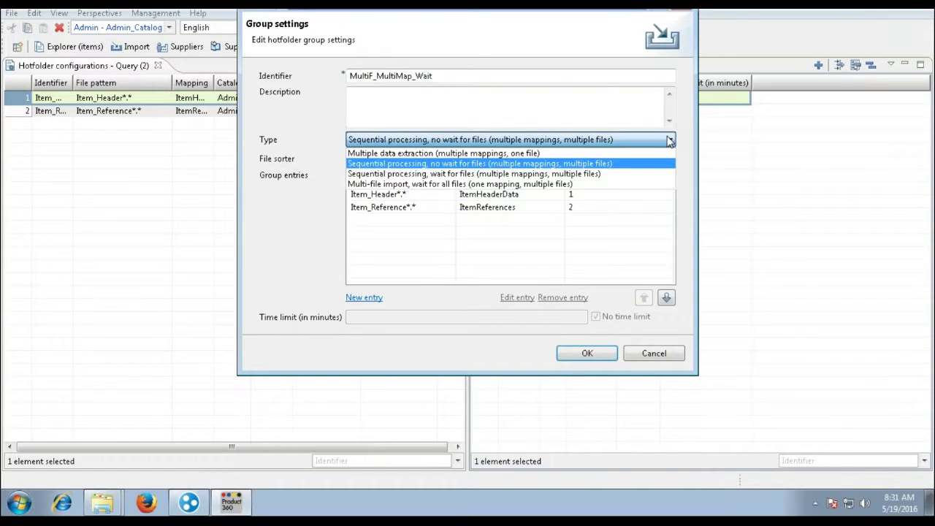
left_click(426, 176)
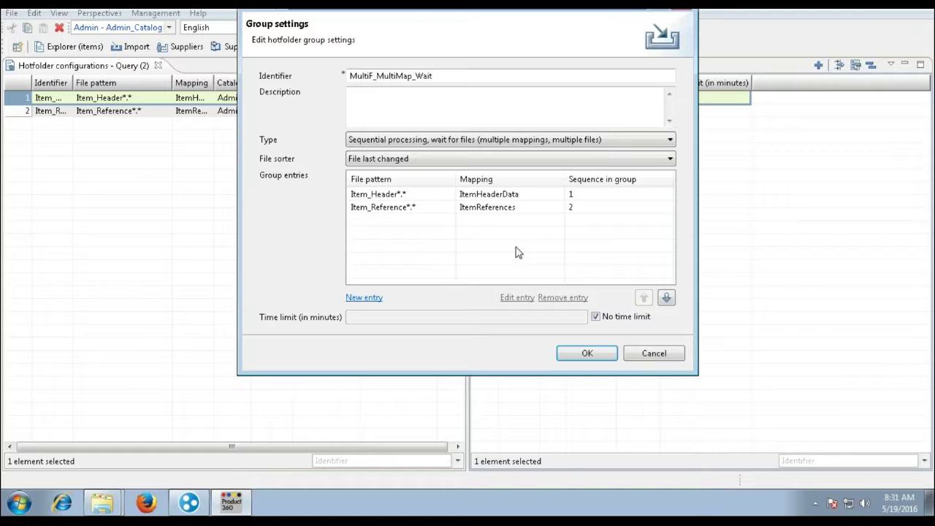
left_click(637, 142)
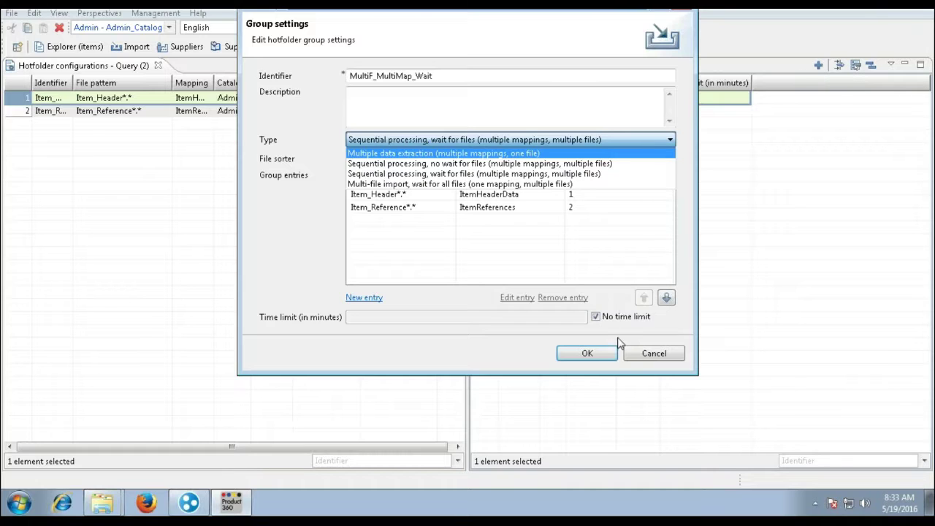
left_click(644, 358)
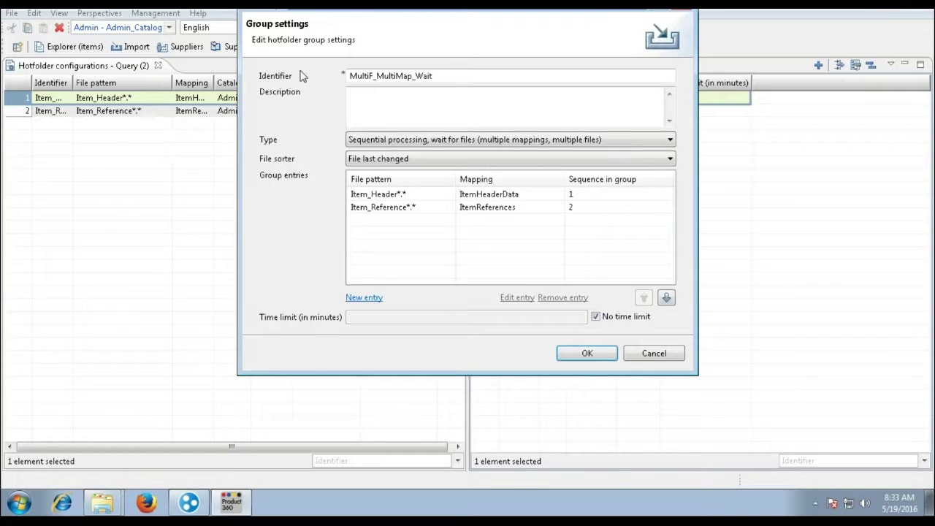
key("Return")
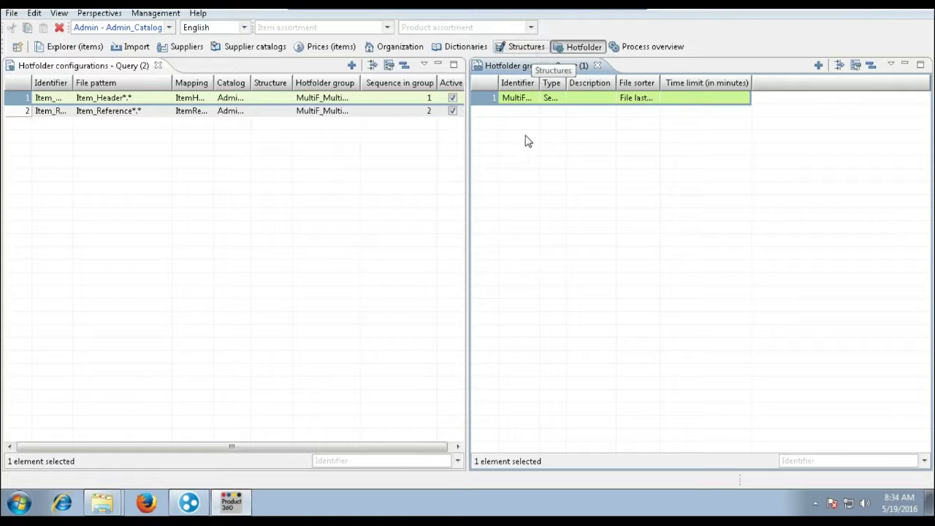
- Switch to the Structures perspective and widen the structure systems list to review the settings of each structure
left_click(520, 46)
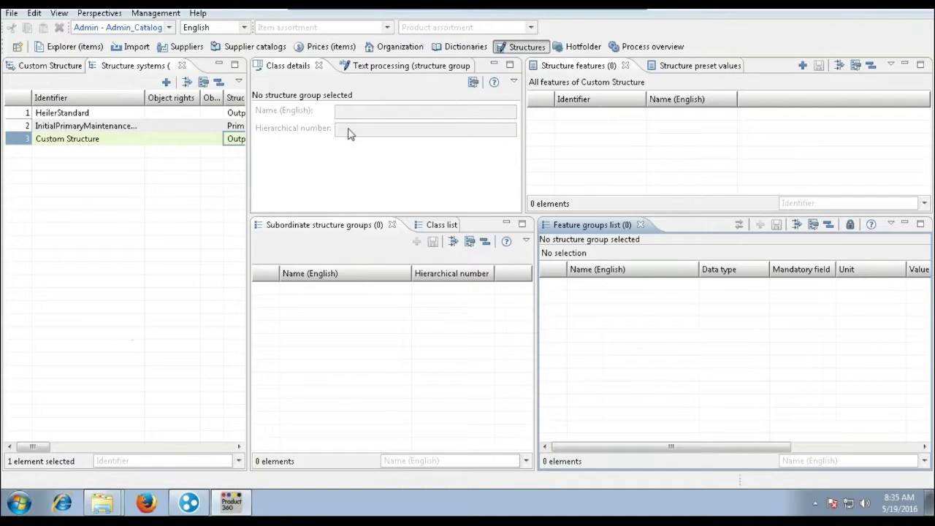
left_click(94, 14)
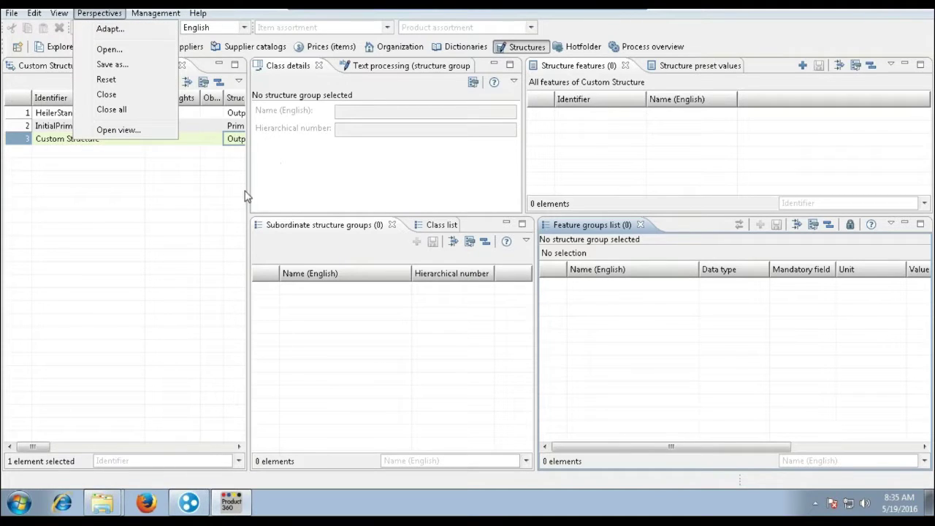
left_click(466, 162)
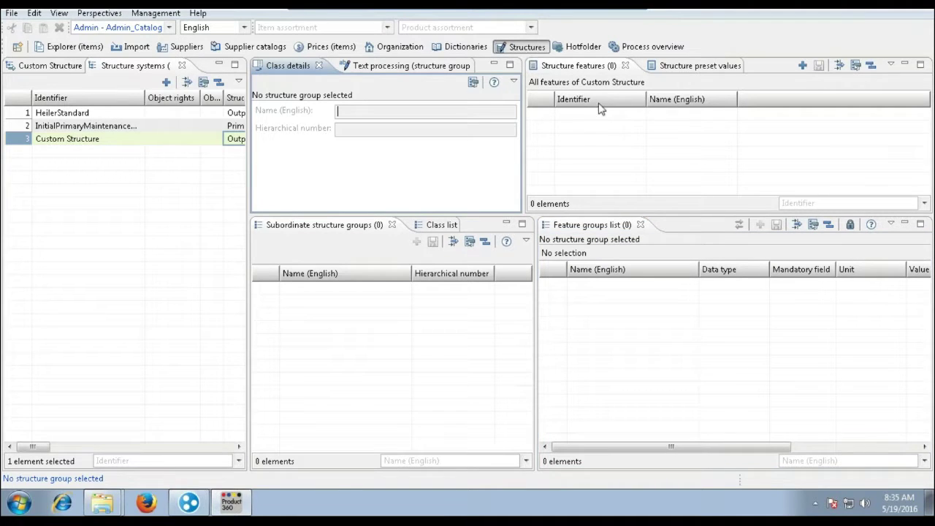
left_click(49, 67)
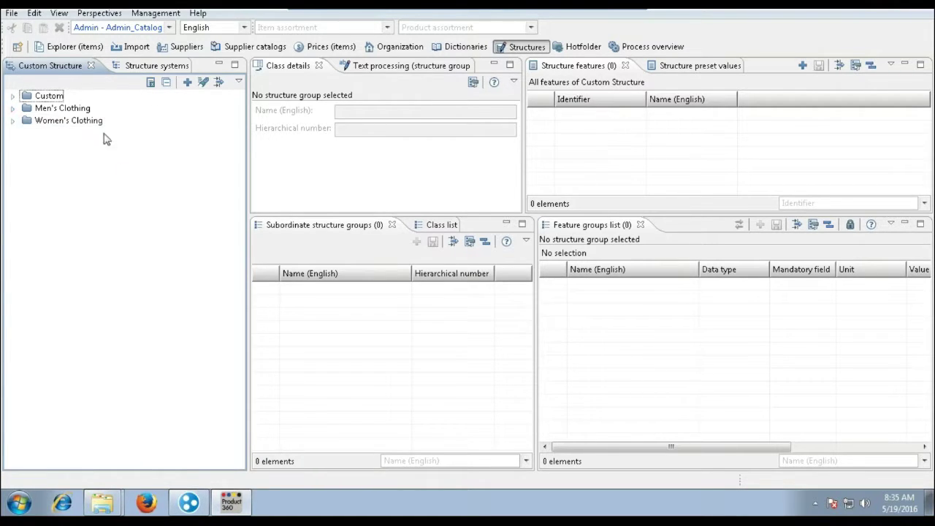
left_click(151, 67)
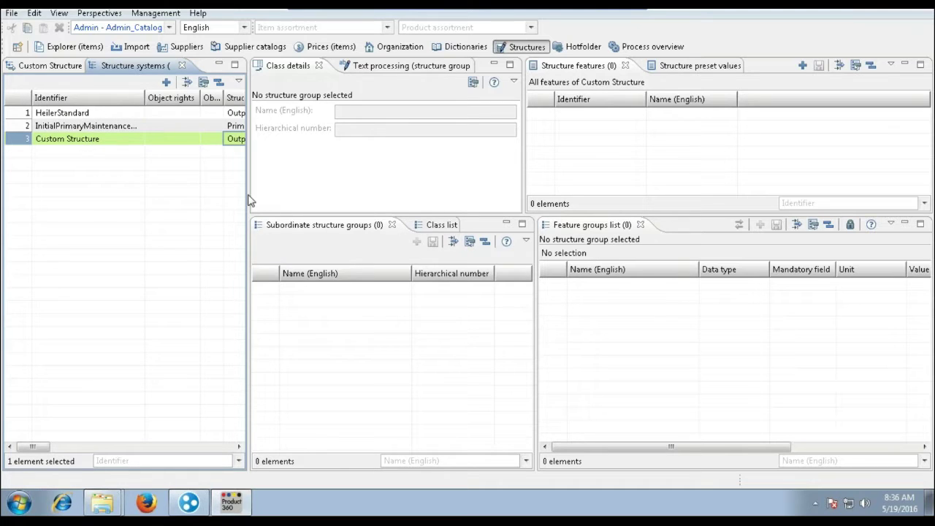
left_click_drag(248, 201, 844, 183)
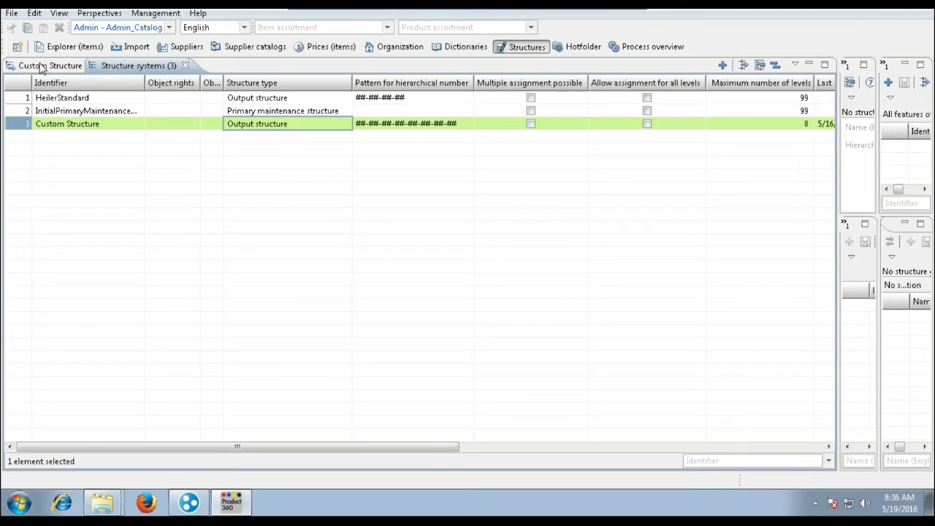
- Expand the Custom, Men's Clothing and Formal groups in the Custom Structure tree to examine their subgroups
left_click(42, 66)
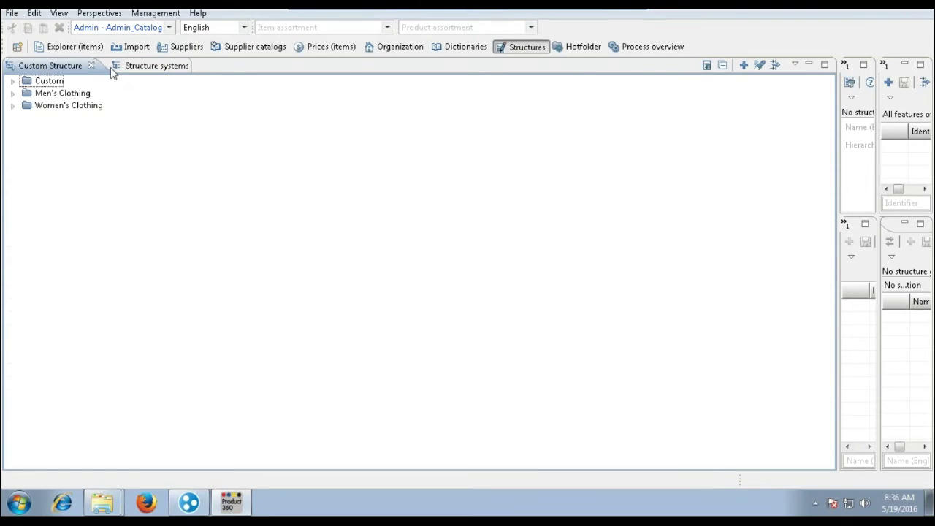
left_click(11, 84)
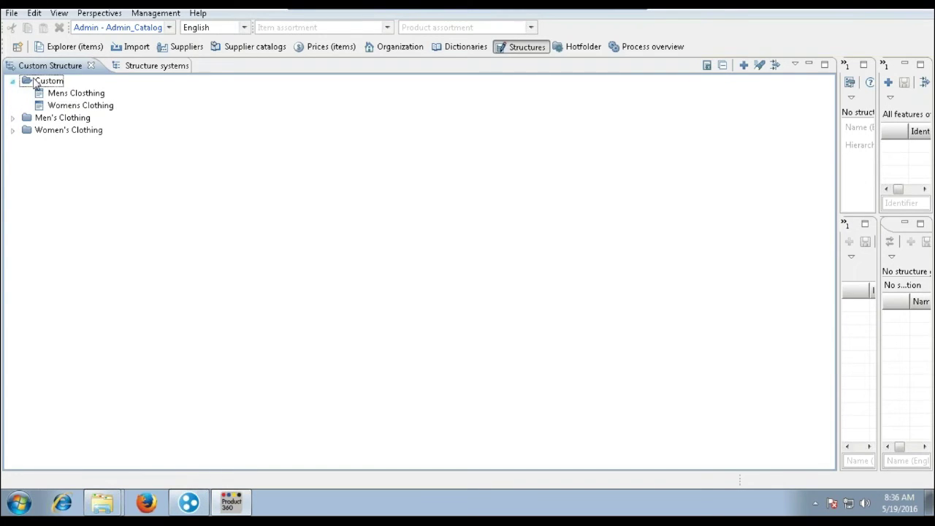
left_click(12, 118)
left_click(26, 143)
left_click(27, 143)
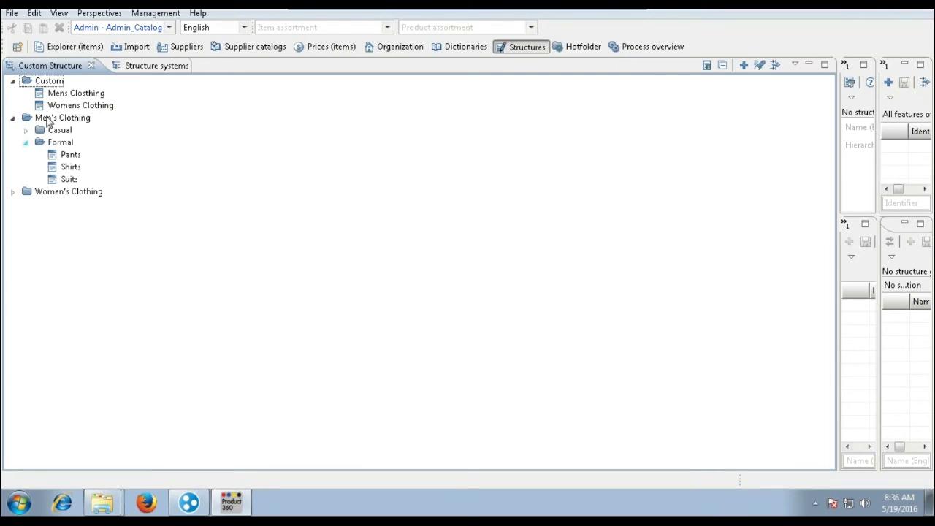
mouse_move(48, 122)
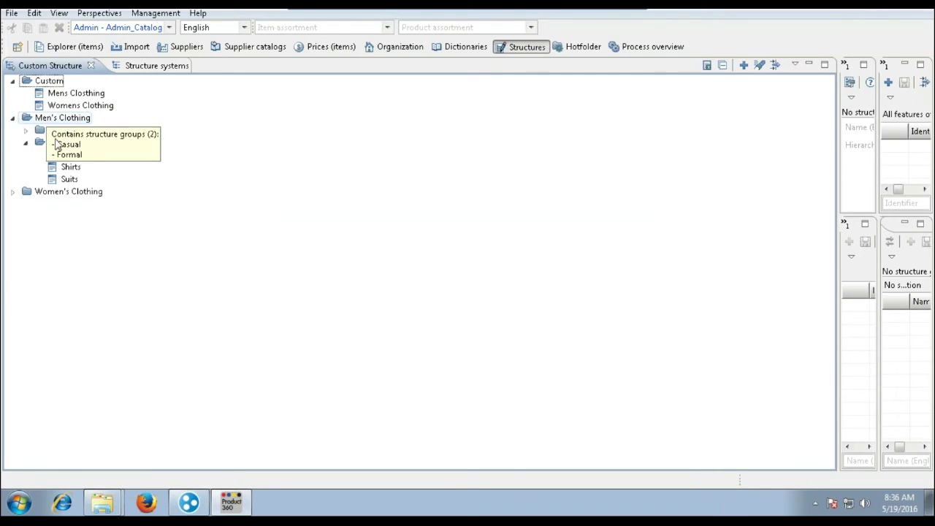